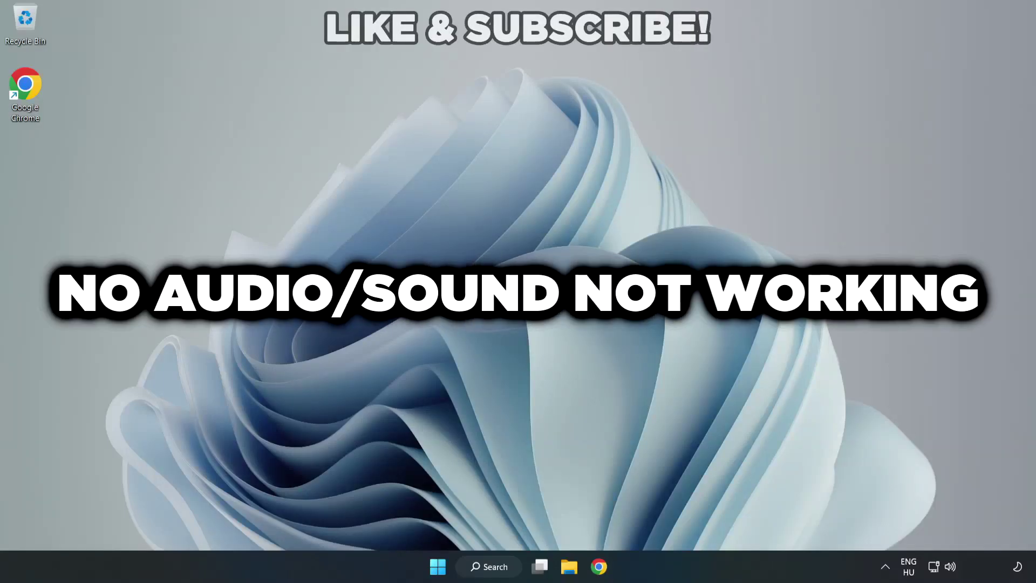
# Switch the output device from CABLE Input to Speakers (High Definition Audio Device) in the taskbar volume panel.
pyautogui.click(951, 569)
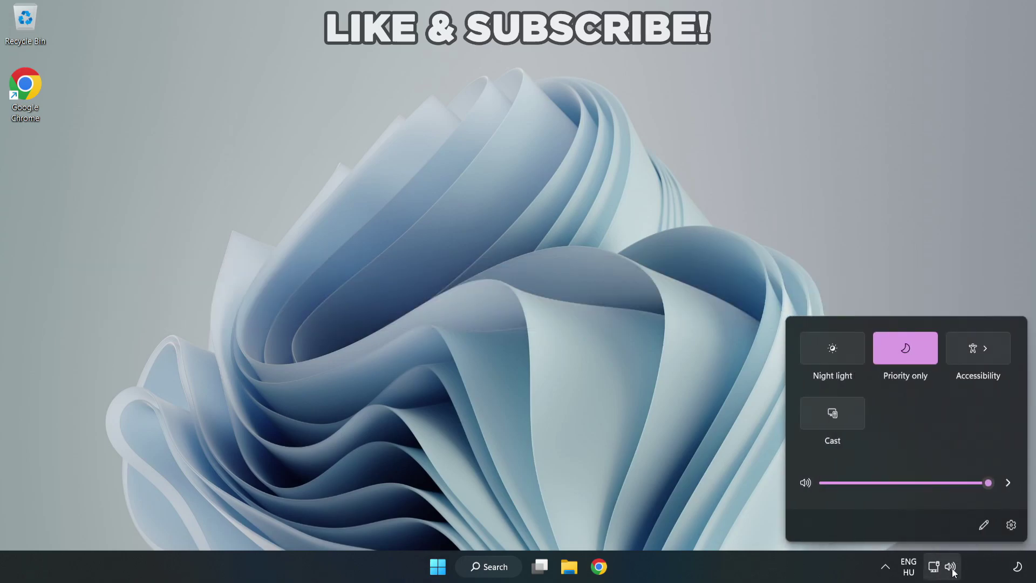
pyautogui.click(1007, 487)
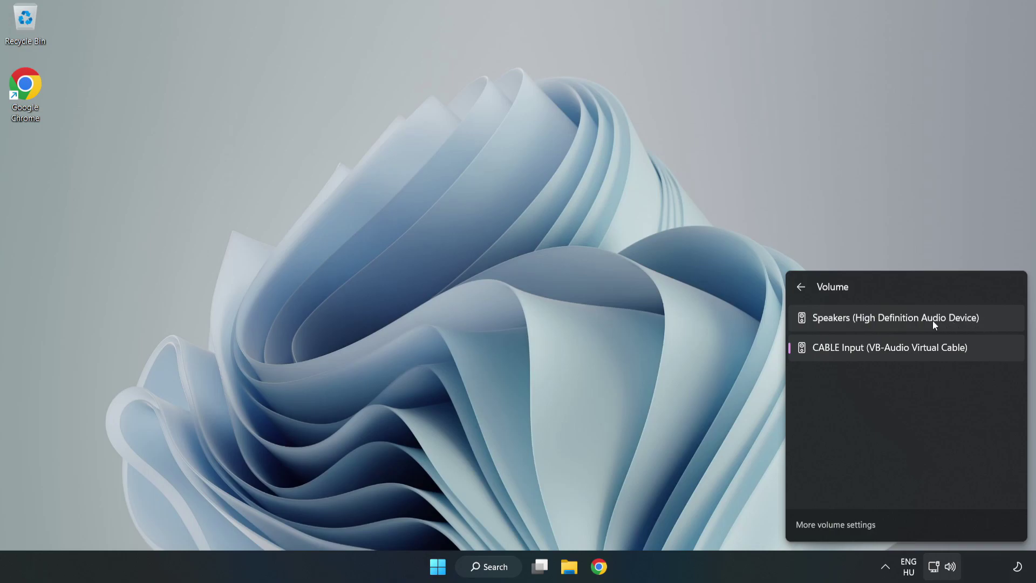
pyautogui.click(997, 317)
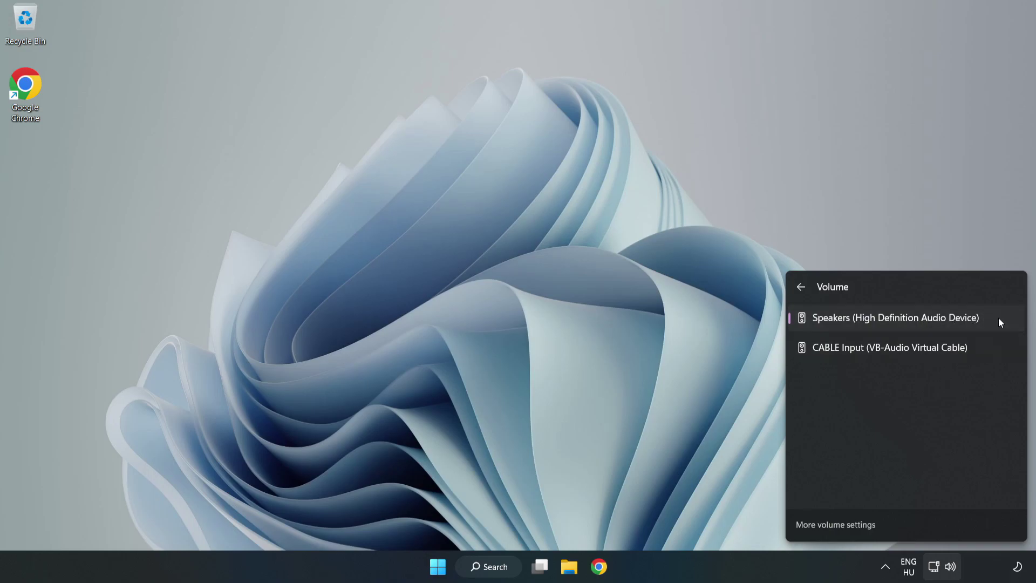
pyautogui.click(502, 278)
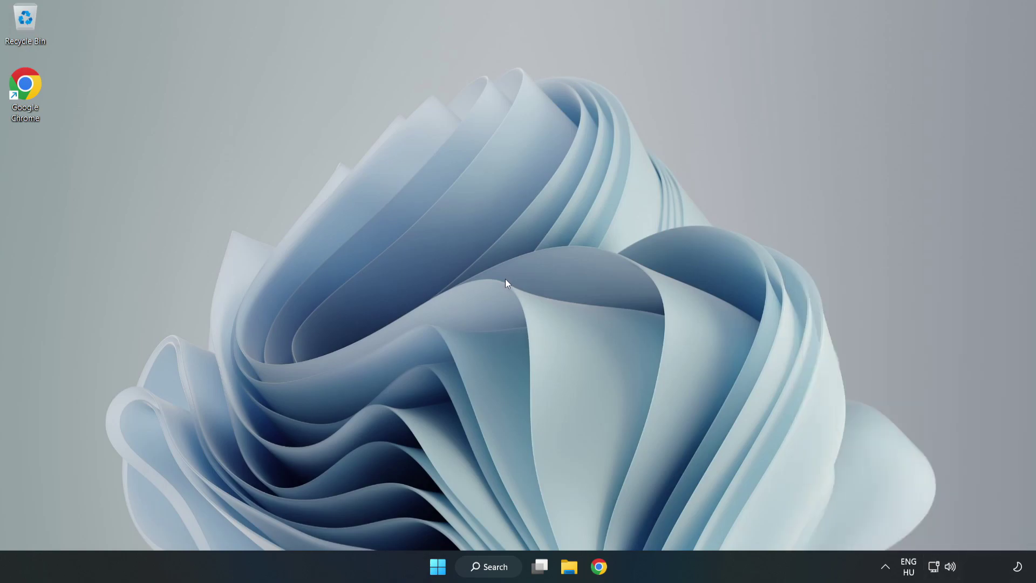
# Reset sound devices and app volumes to their defaults in the Volume mixer, then close Settings.
pyautogui.rightClick(951, 567)
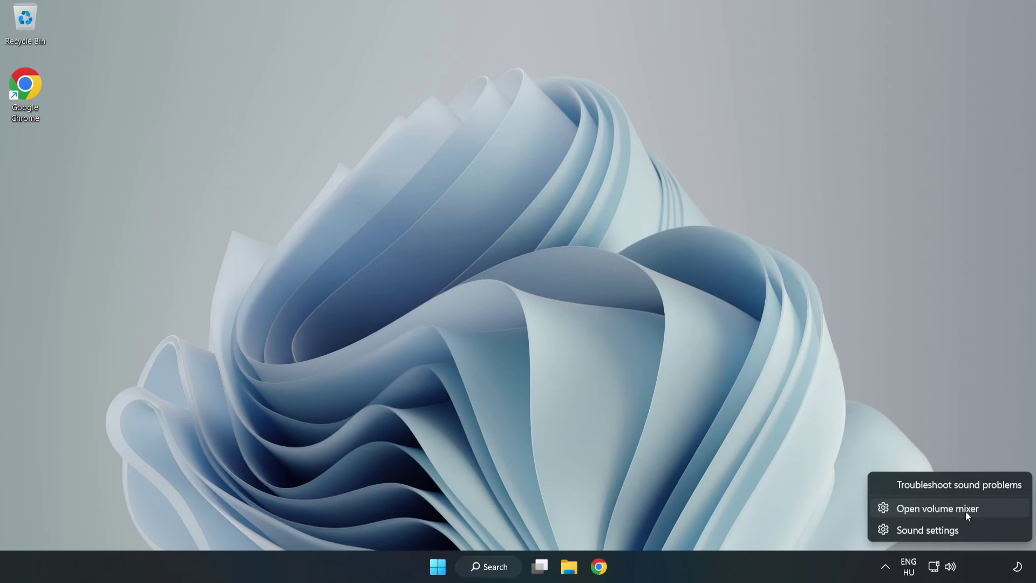
pyautogui.click(994, 512)
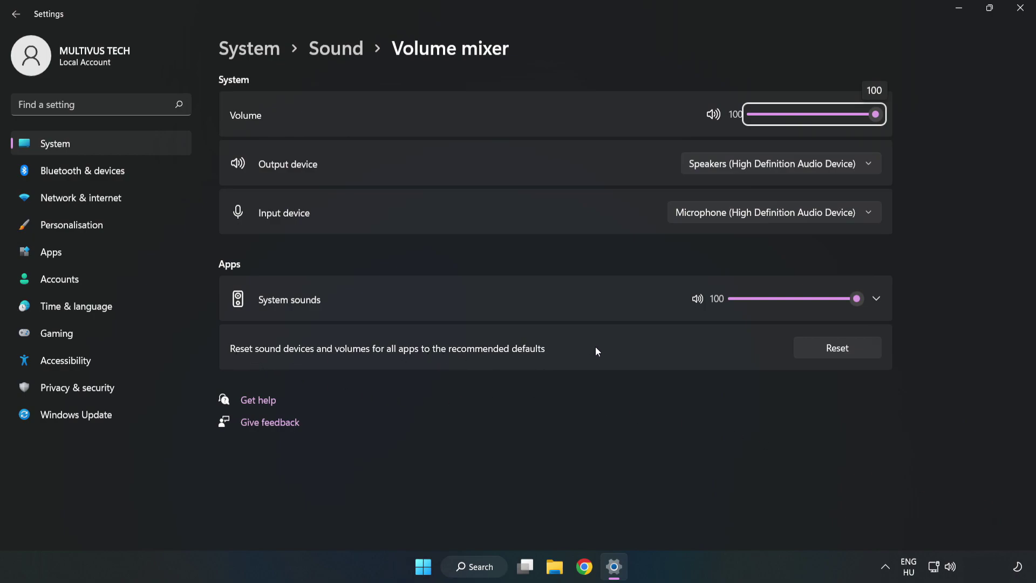
pyautogui.click(849, 354)
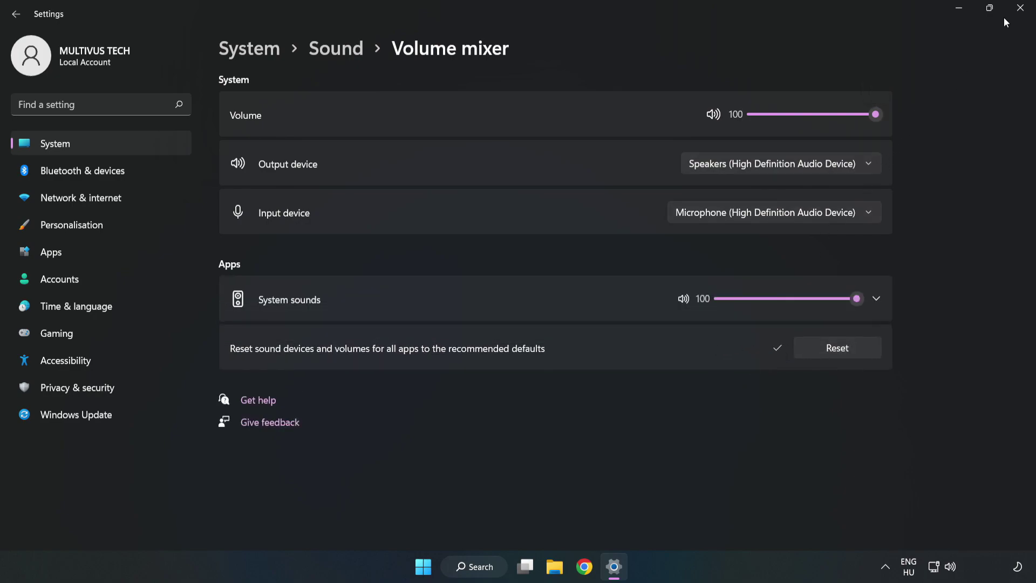
pyautogui.click(1019, 15)
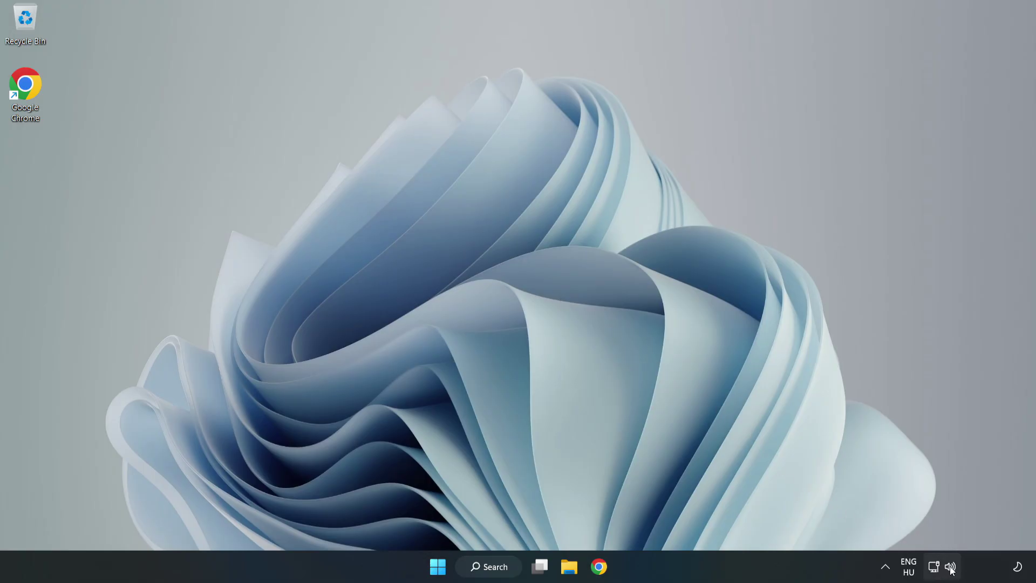
# Open the System > Sound settings page and scroll down to the Advanced section.
pyautogui.rightClick(950, 568)
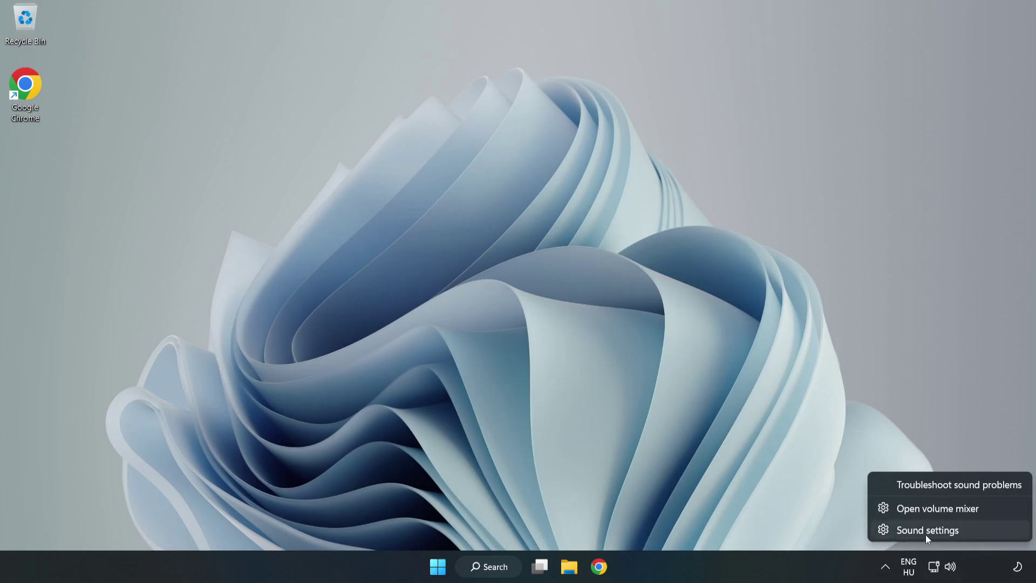
pyautogui.click(964, 533)
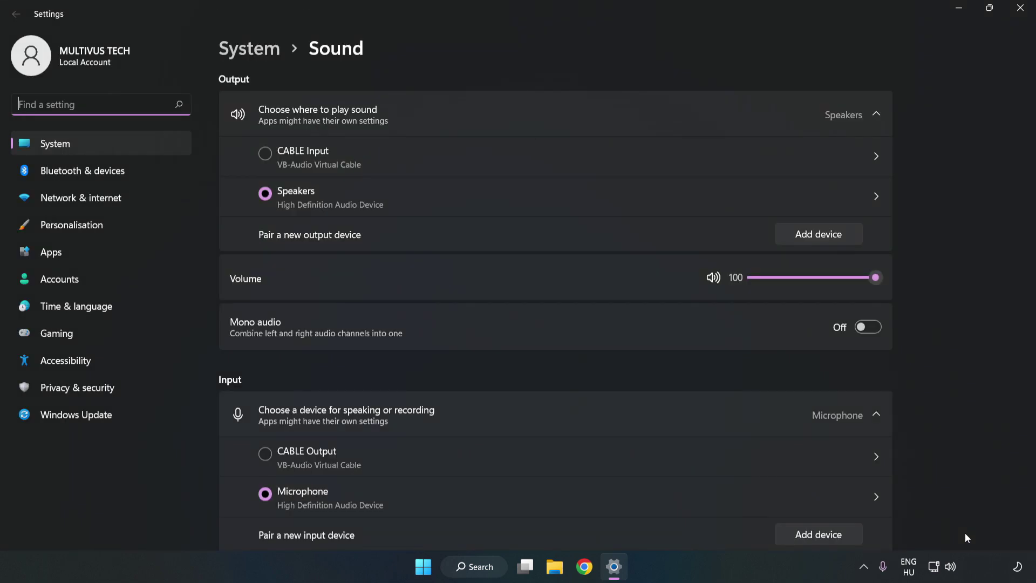
pyautogui.click(876, 278)
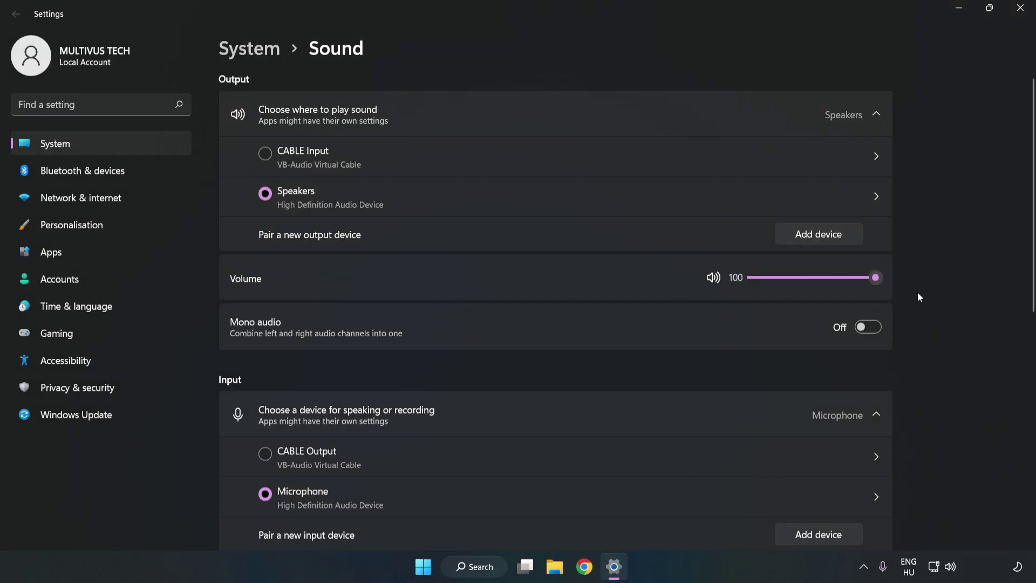
pyautogui.scroll(-5, 1009, 259)
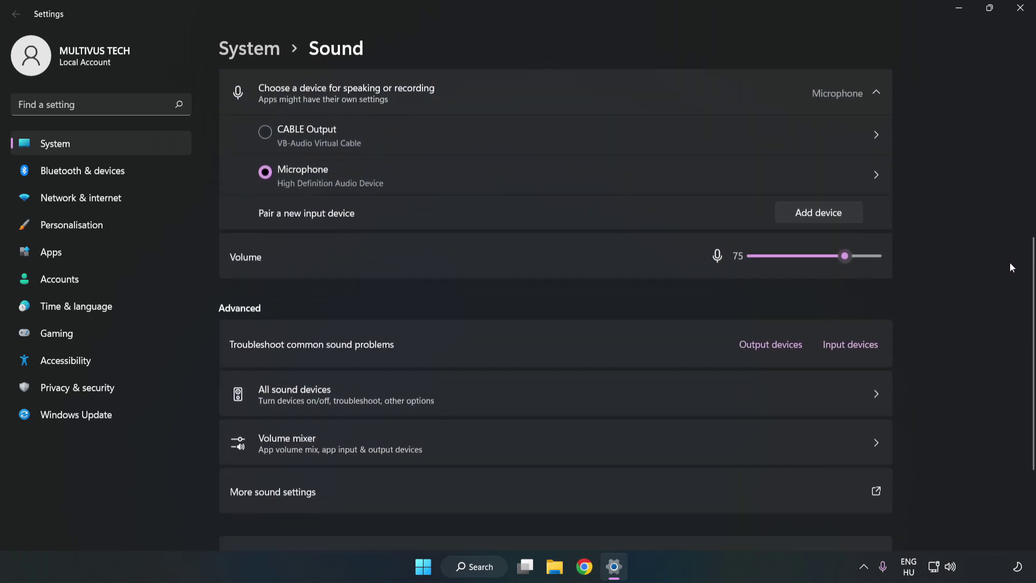
pyautogui.scroll(-1, 1010, 268)
pyautogui.scroll(-2, 1010, 273)
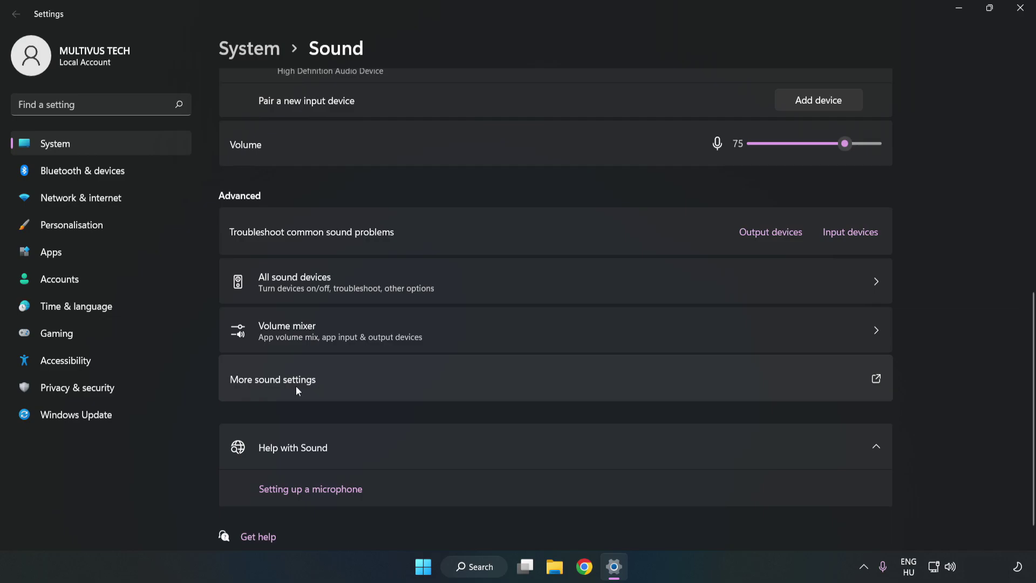
# Open the classic Sound dialog, disable the CABLE Input playback device and select Speakers.
pyautogui.click(451, 388)
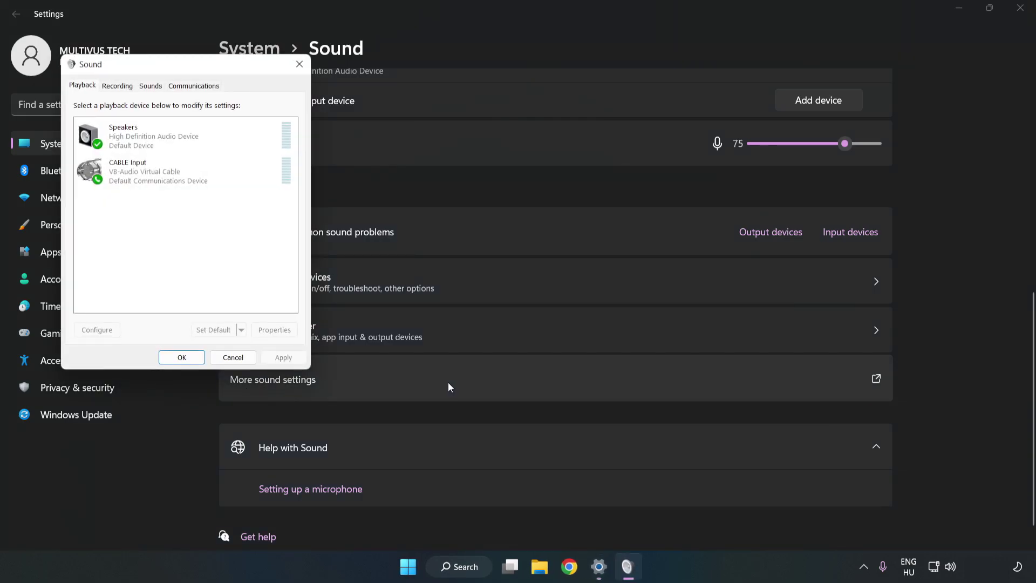
pyautogui.moveTo(218, 71); pyautogui.dragTo(535, 134)
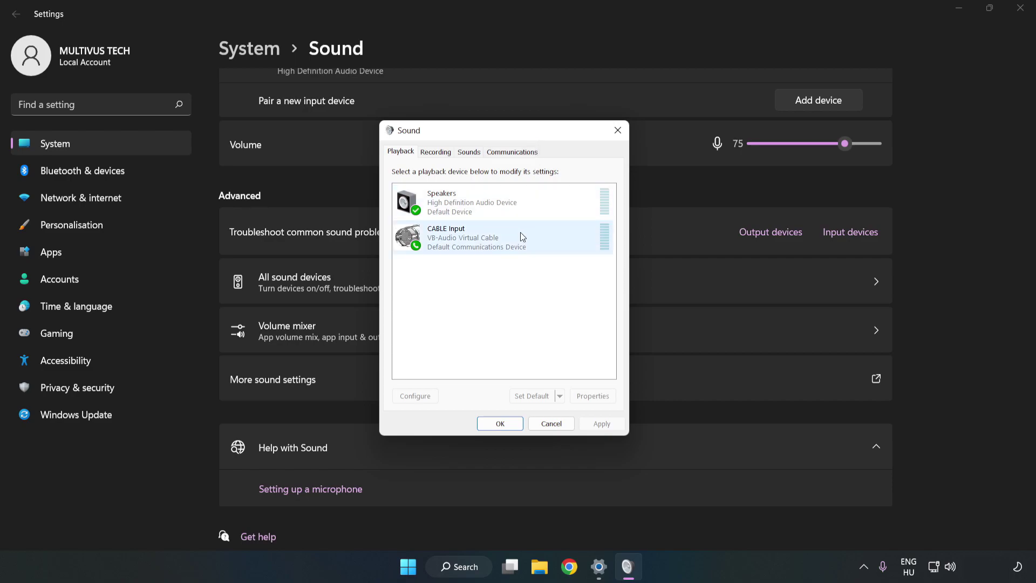
pyautogui.click(413, 238)
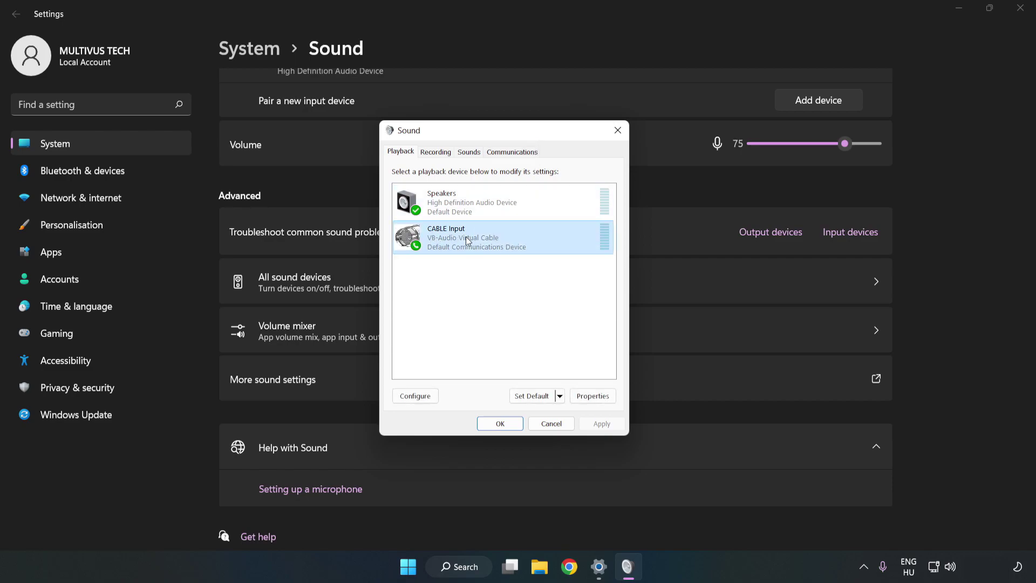
pyautogui.rightClick(519, 237)
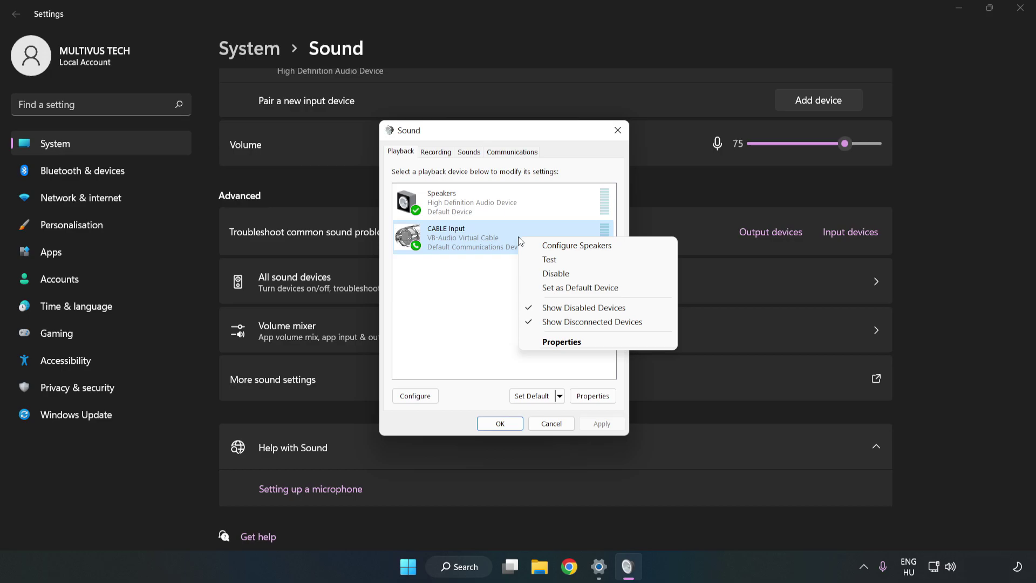
pyautogui.click(580, 280)
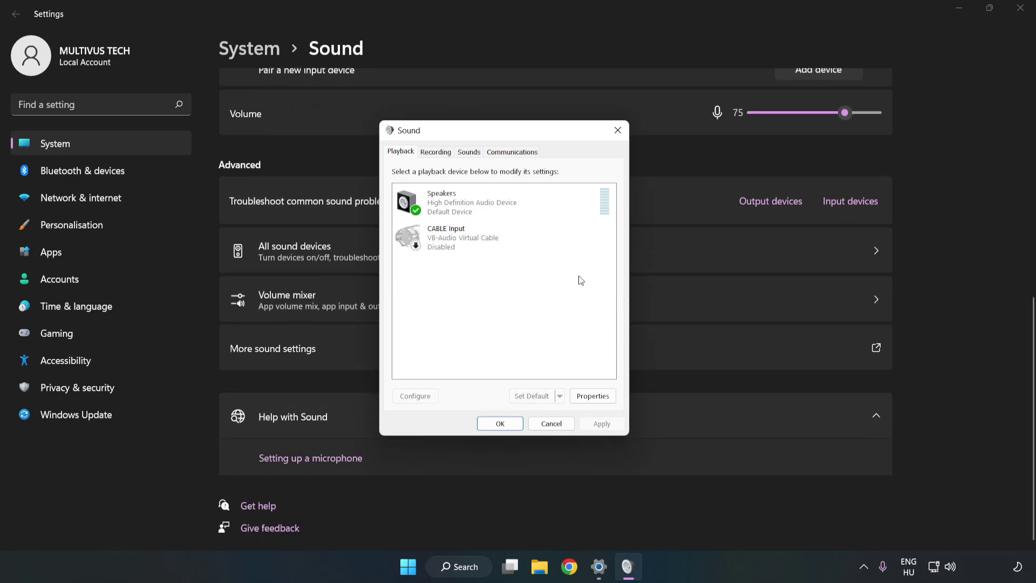
pyautogui.click(448, 213)
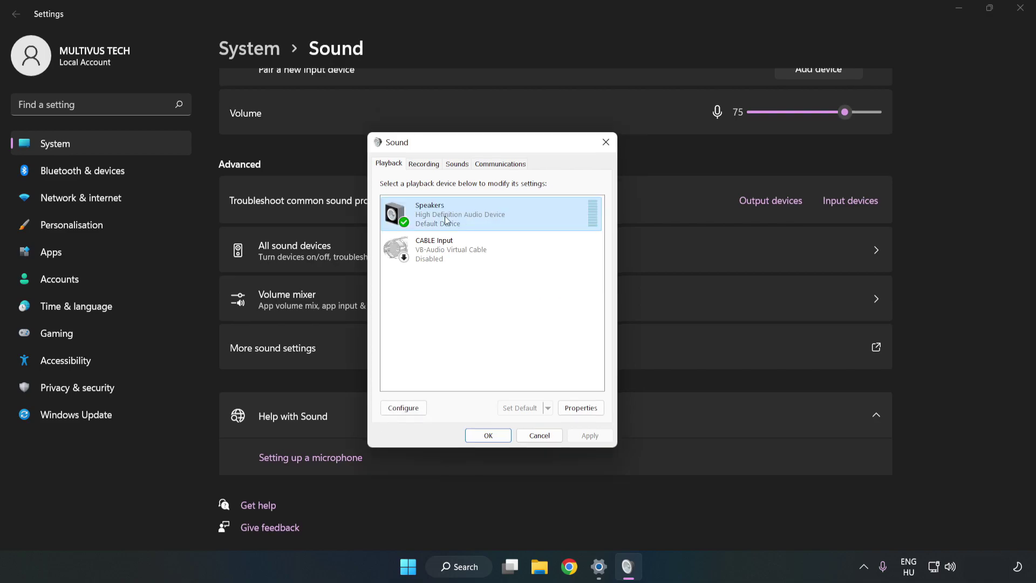
# Configure the Speakers as 7.1 Surround, keeping all optional and full-range speakers enabled.
pyautogui.rightClick(528, 213)
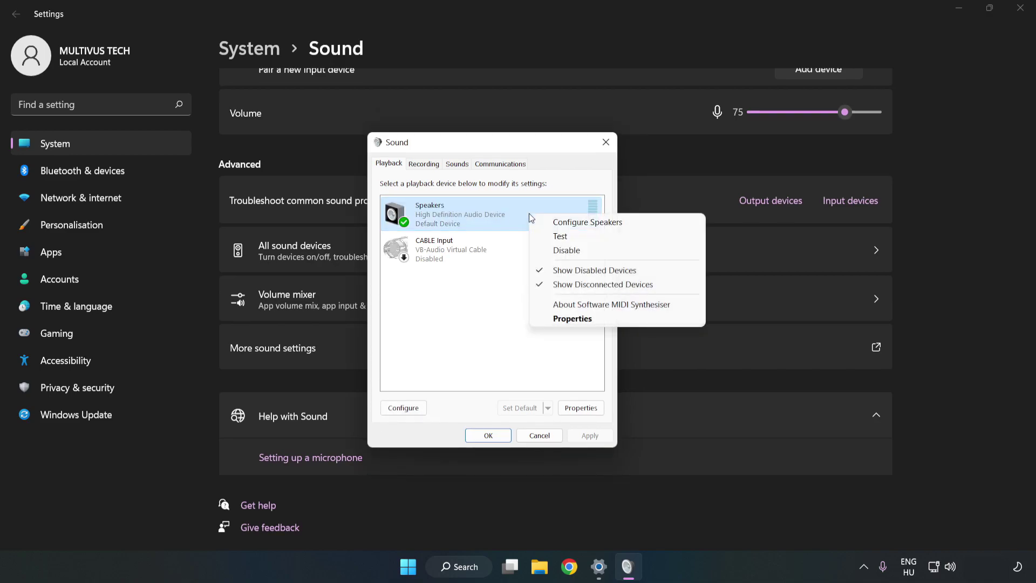
pyautogui.click(589, 223)
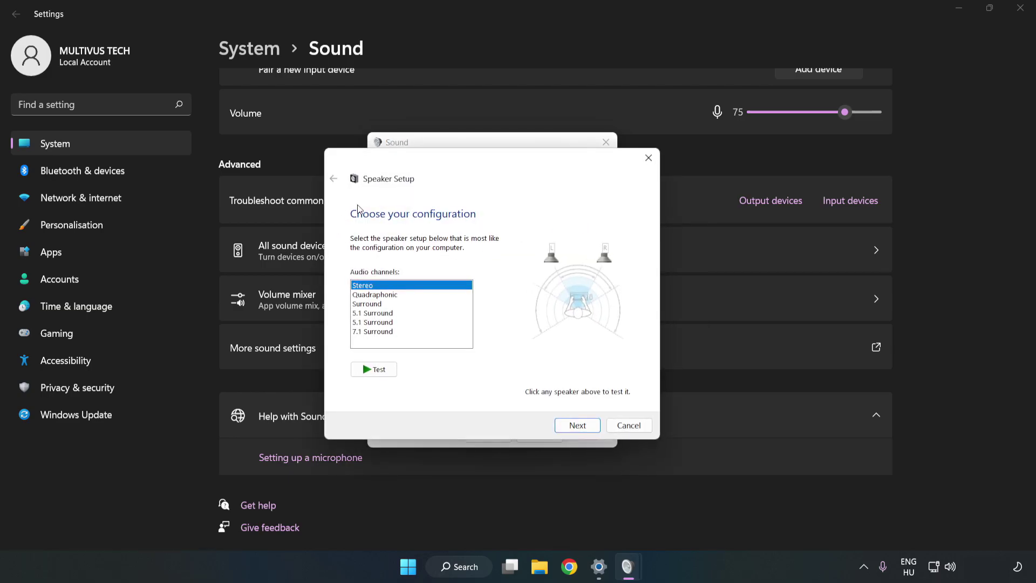
pyautogui.click(382, 296)
pyautogui.click(381, 332)
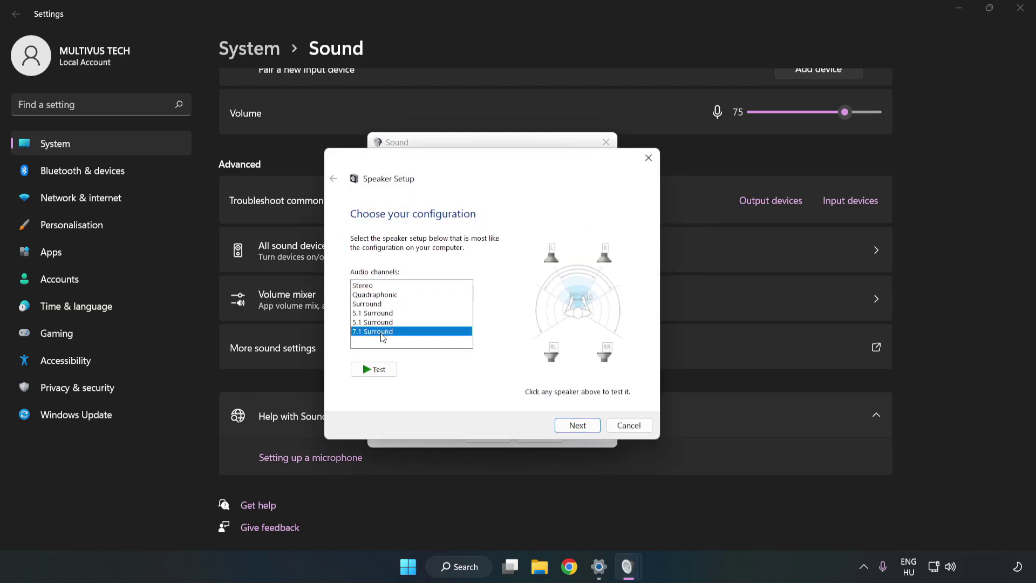
pyautogui.click(576, 426)
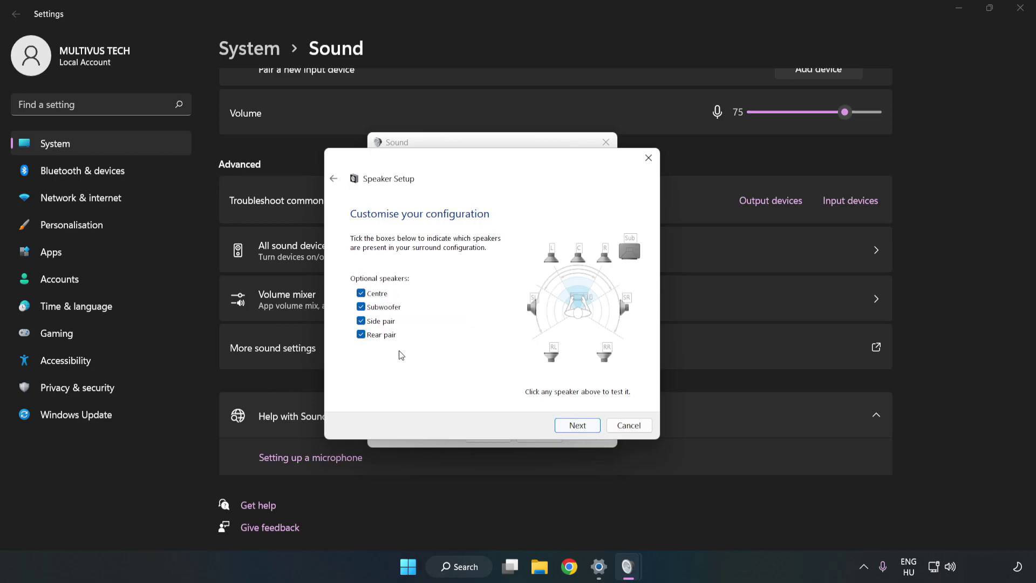
pyautogui.click(571, 425)
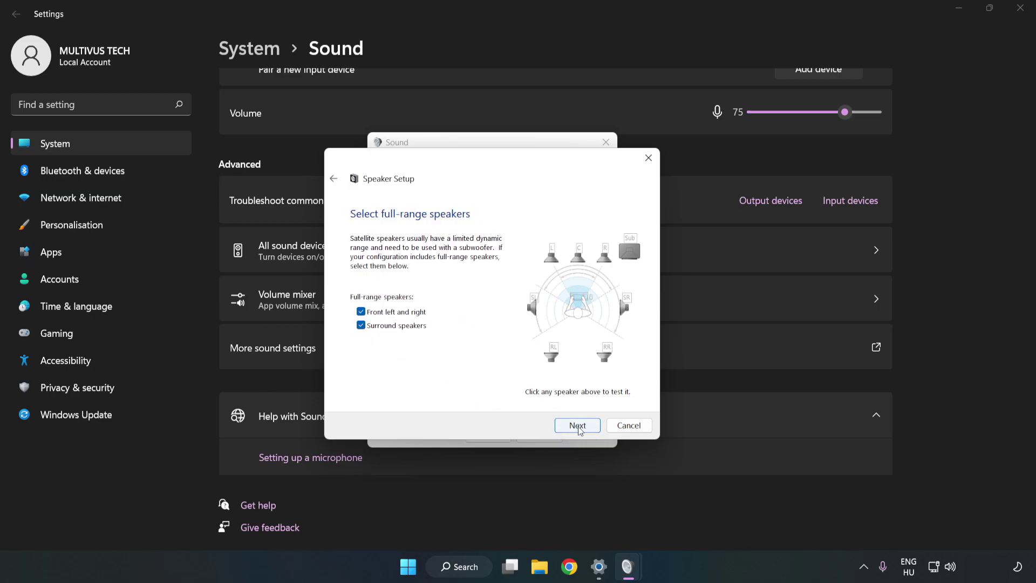
pyautogui.click(578, 426)
pyautogui.click(577, 426)
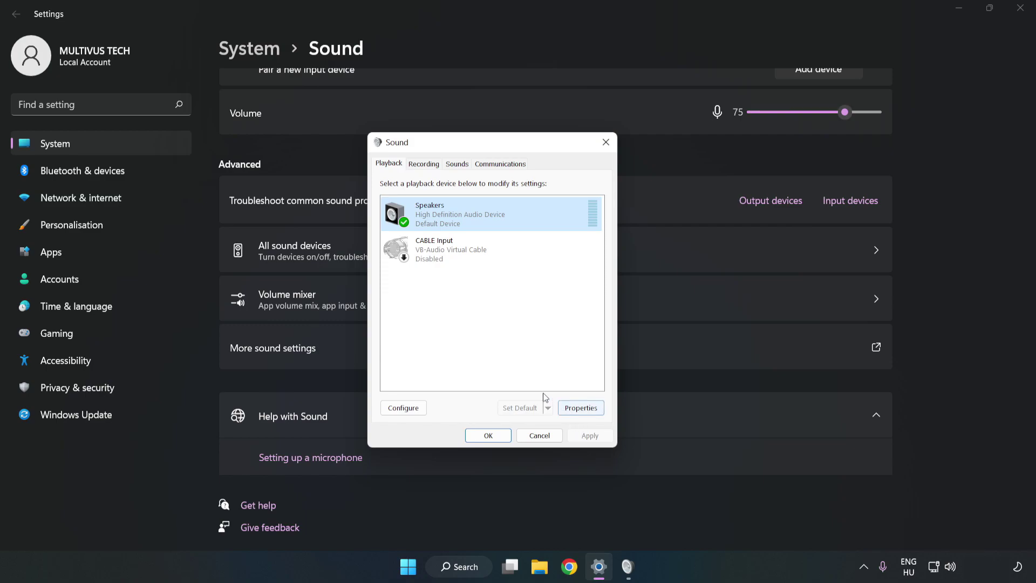
# Tick Disable all enhancements on the Enhancements tab of Speakers Properties.
pyautogui.click(580, 407)
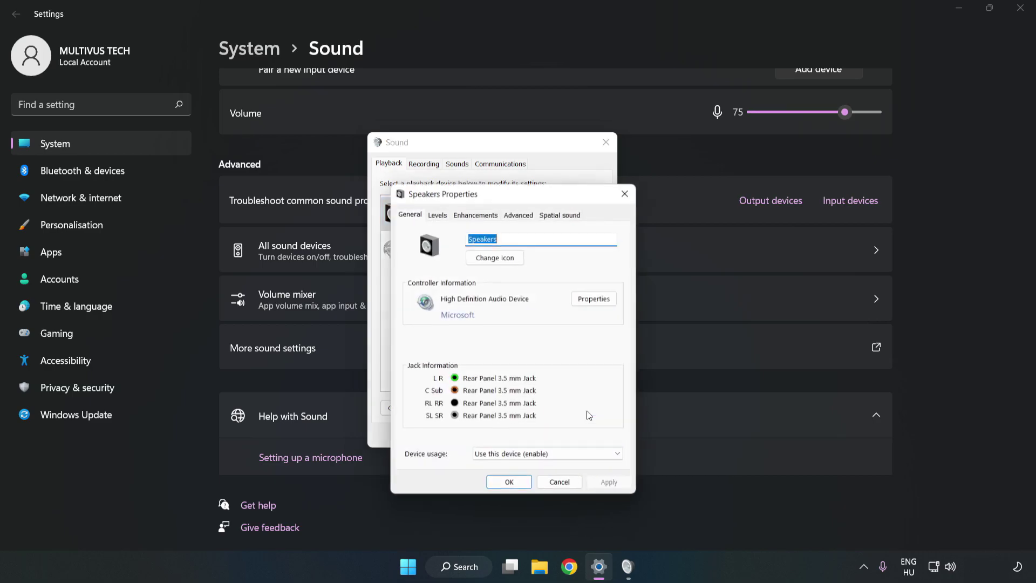
pyautogui.moveTo(520, 206); pyautogui.dragTo(492, 151)
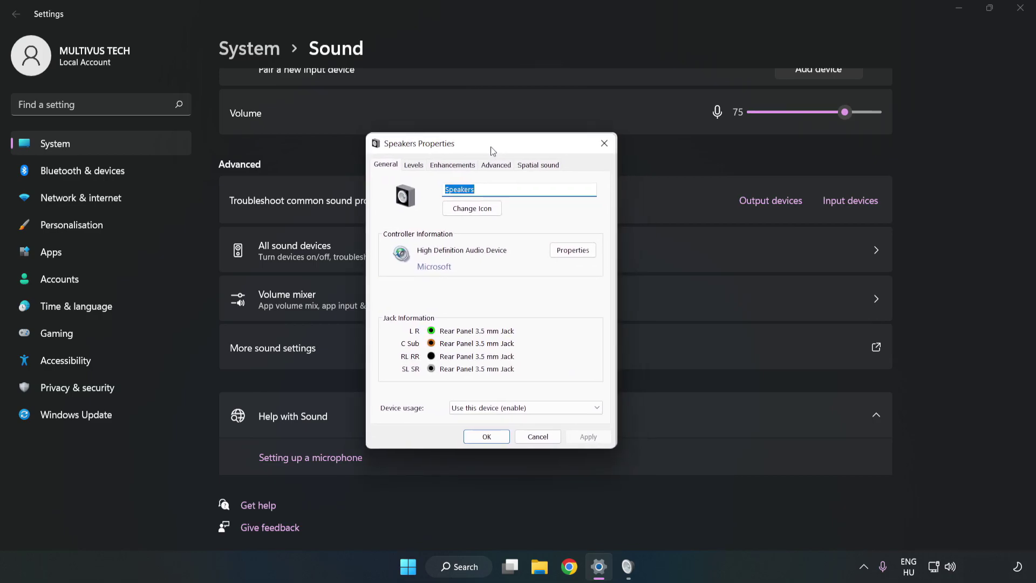
pyautogui.click(452, 165)
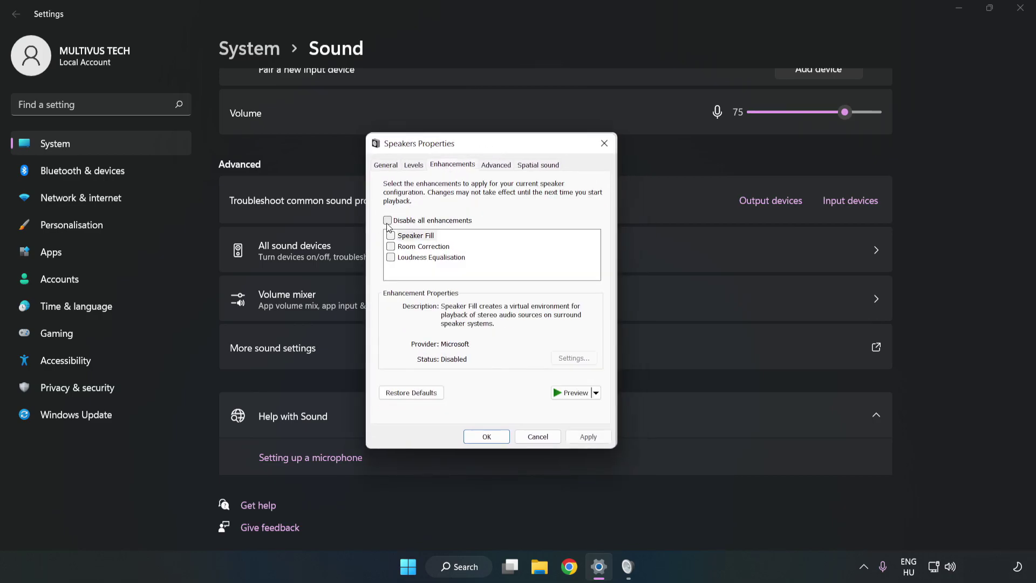
pyautogui.click(388, 220)
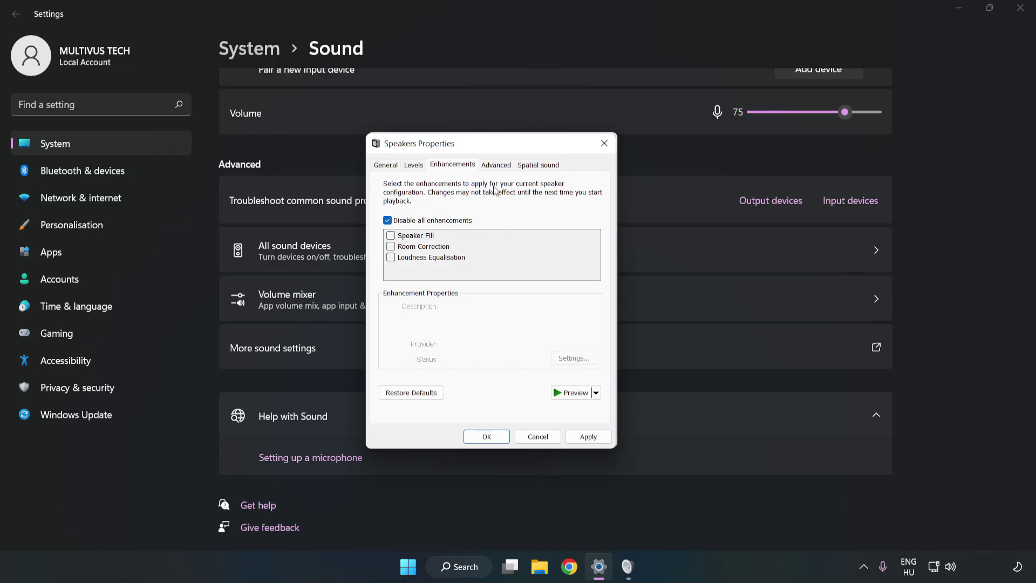
# Keep the default format at 16 bit, 48000 Hz (DVD Quality), apply, and close both Sound dialogs.
pyautogui.click(496, 167)
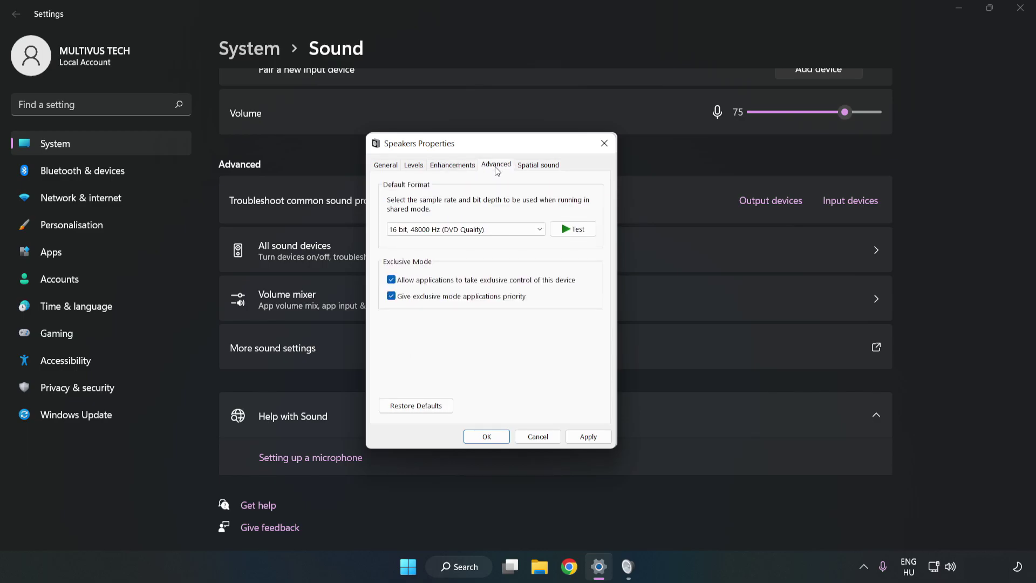
pyautogui.click(498, 231)
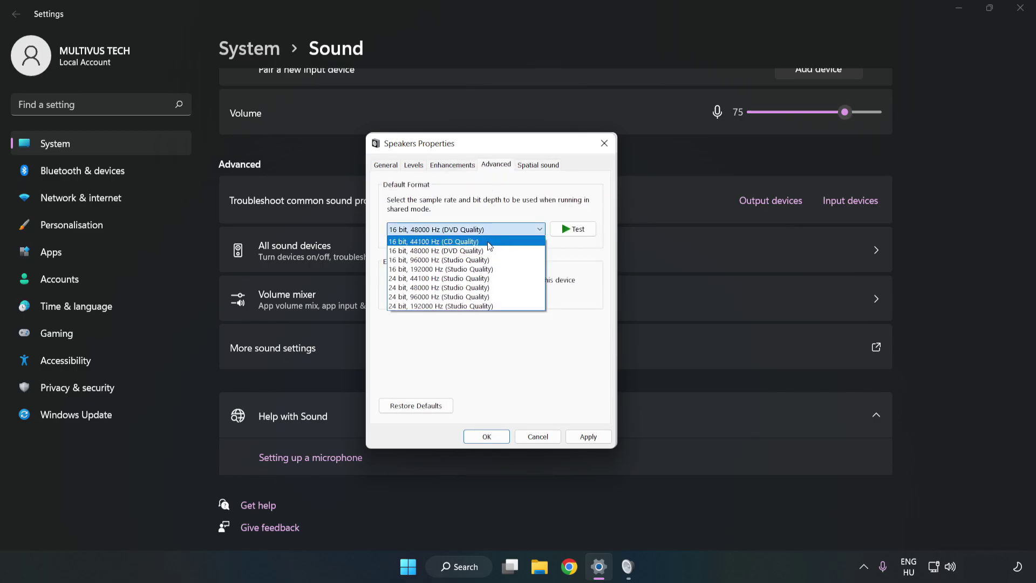
pyautogui.click(483, 250)
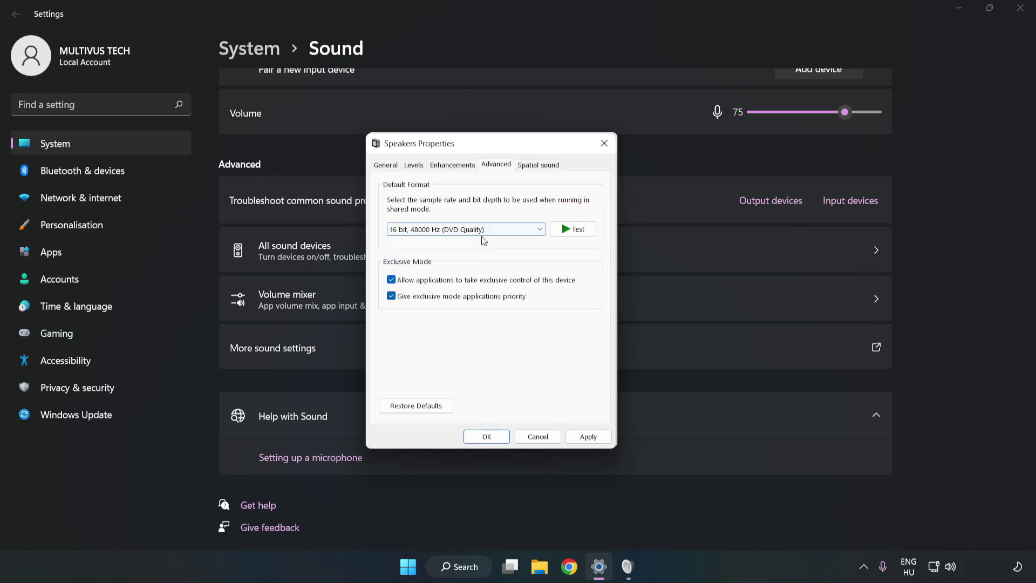
pyautogui.click(589, 437)
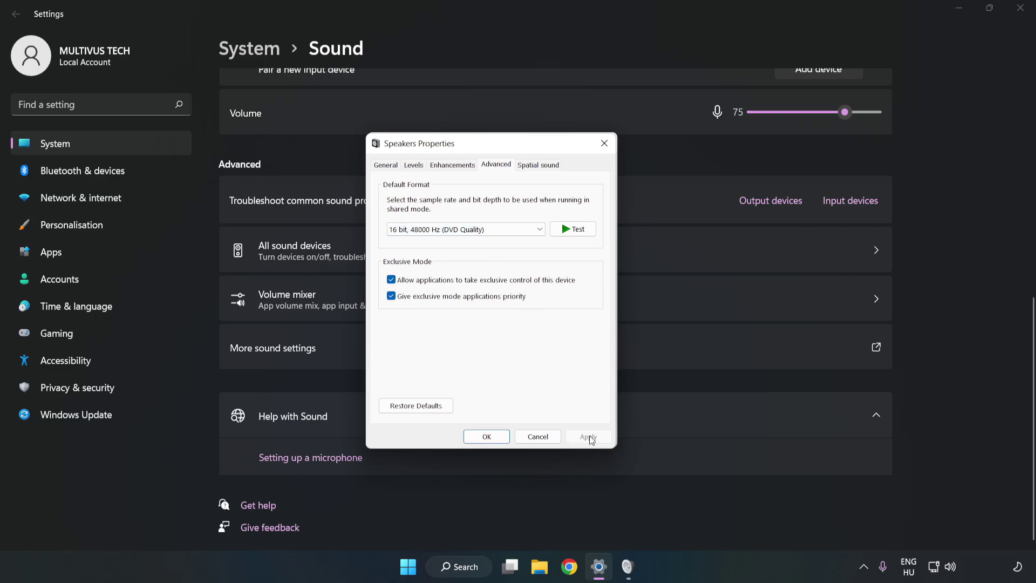
pyautogui.click(486, 437)
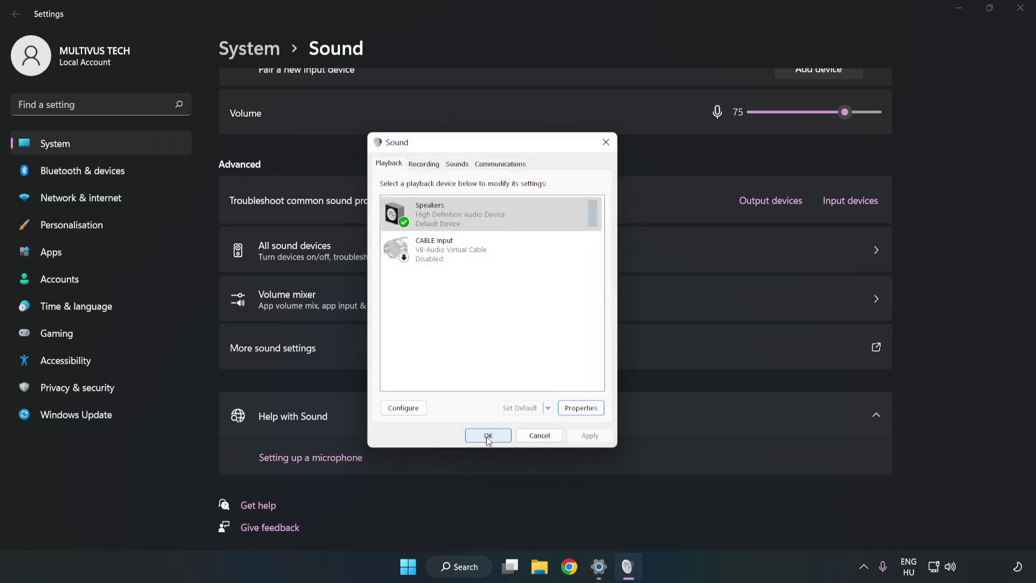
pyautogui.click(486, 434)
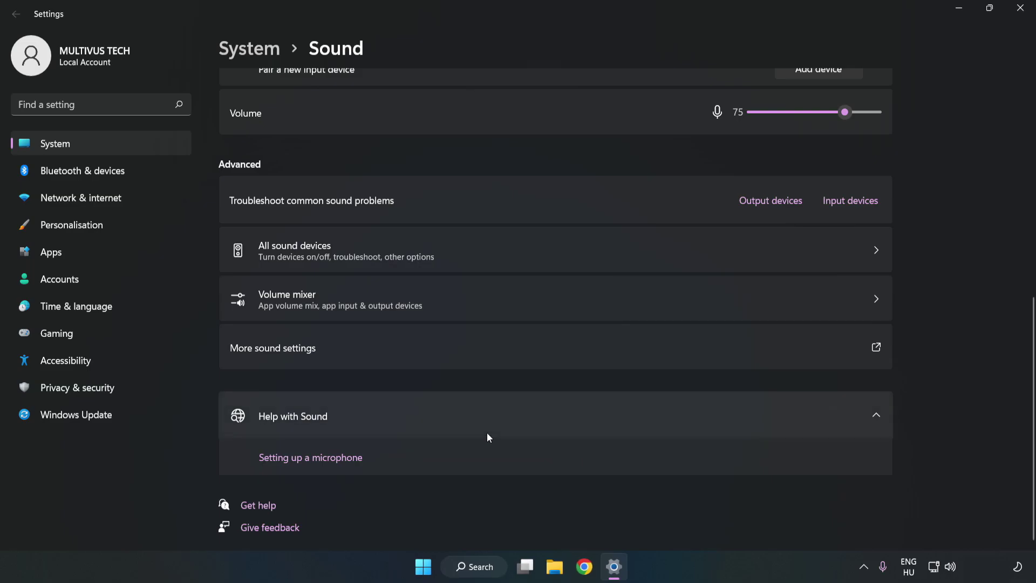
# Close Settings and search the Start menu for 'device manager'.
pyautogui.click(1019, 8)
pyautogui.click(437, 566)
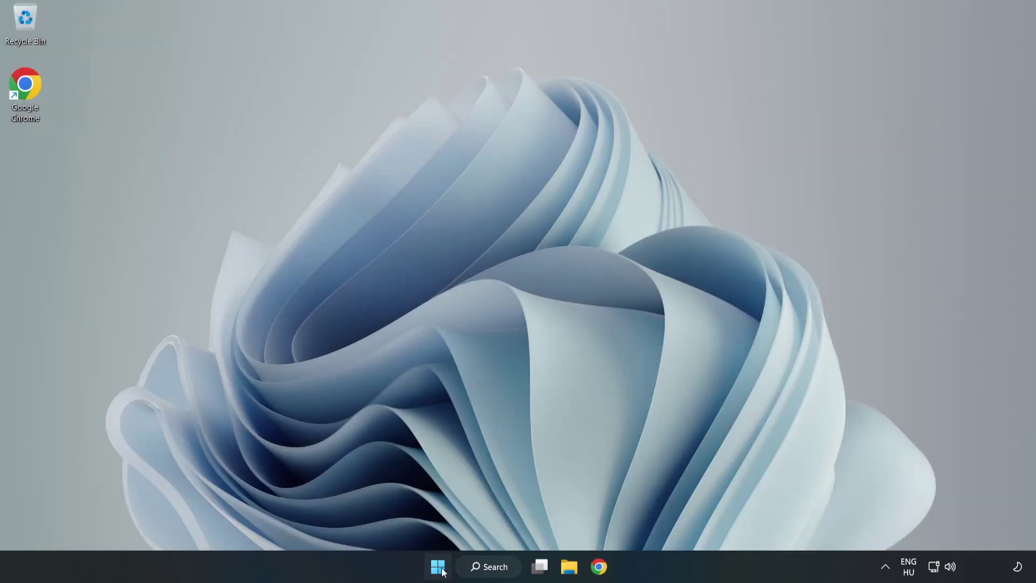
pyautogui.click(691, 524)
pyautogui.click(507, 568)
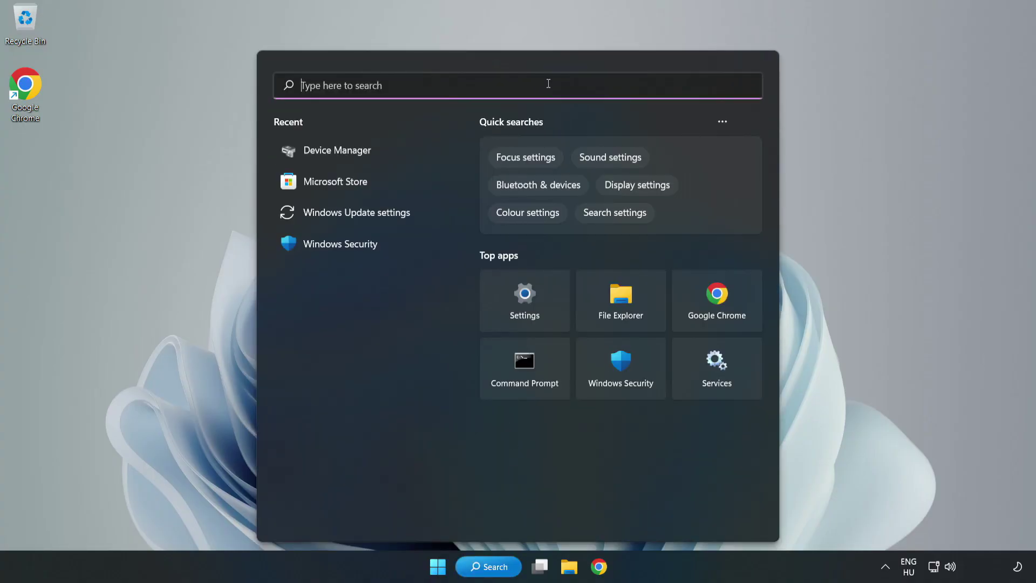
pyautogui.write('device mag')
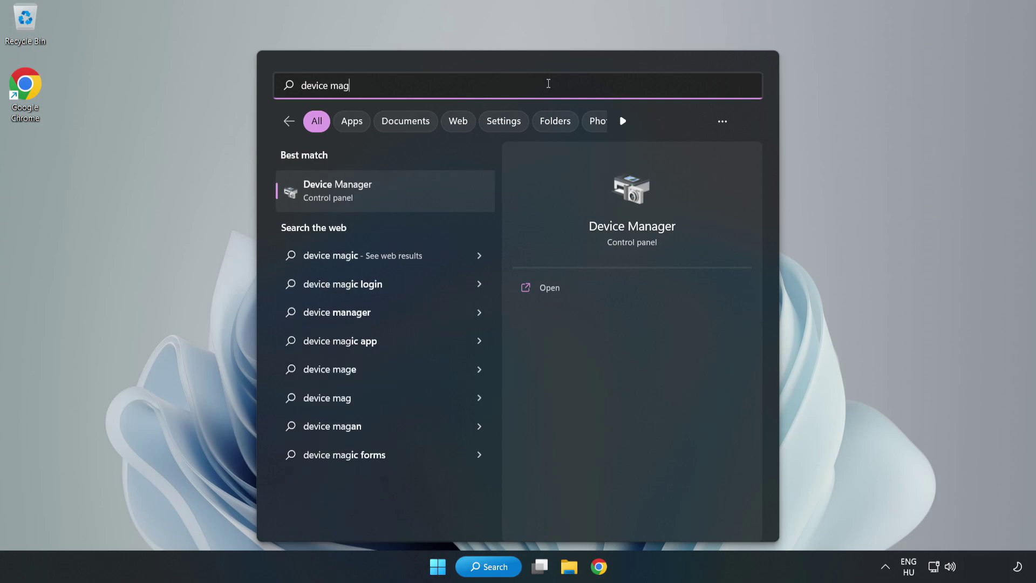
pyautogui.press('BackSpace')
pyautogui.write('nager')
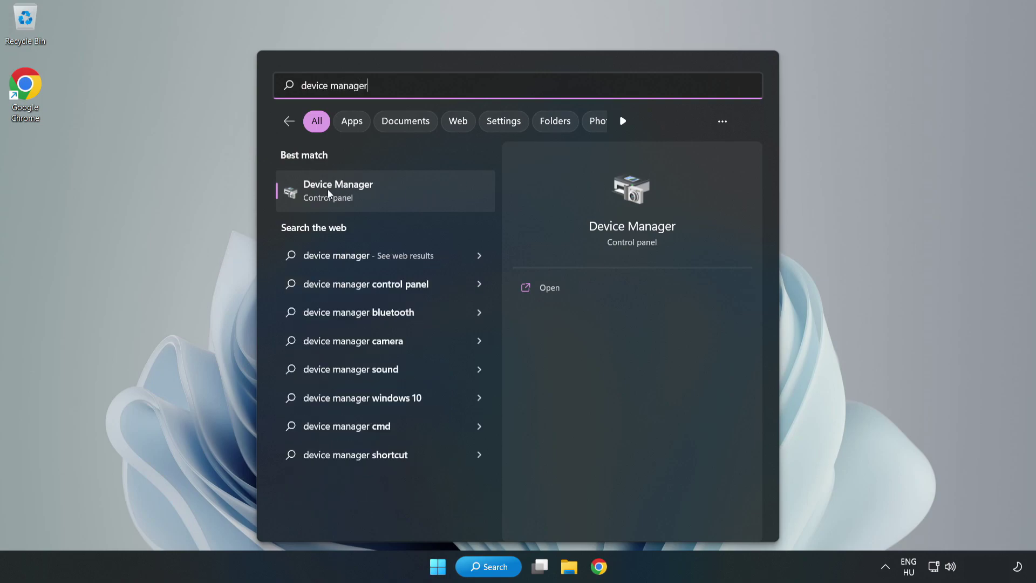
# Open Device Manager, expand Sound, video and game controllers, and bring up High Definition Audio Device's actions.
pyautogui.click(402, 194)
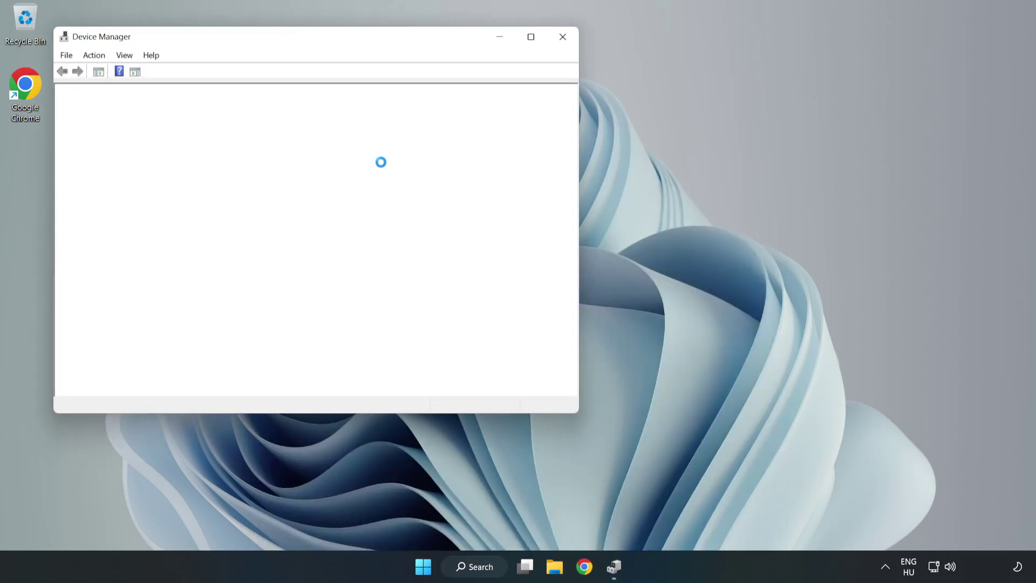
pyautogui.moveTo(281, 36); pyautogui.dragTo(468, 79)
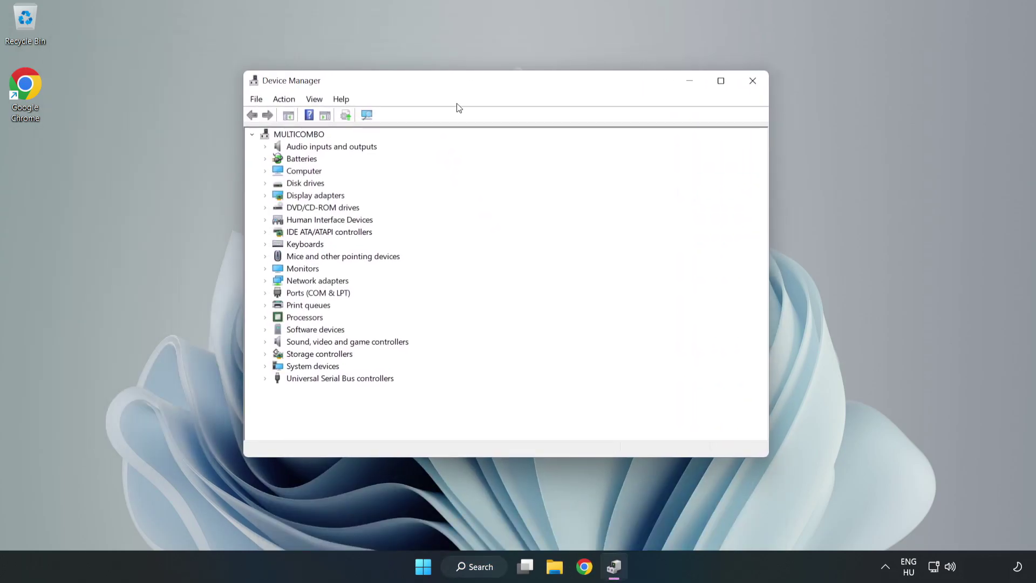
pyautogui.click(293, 345)
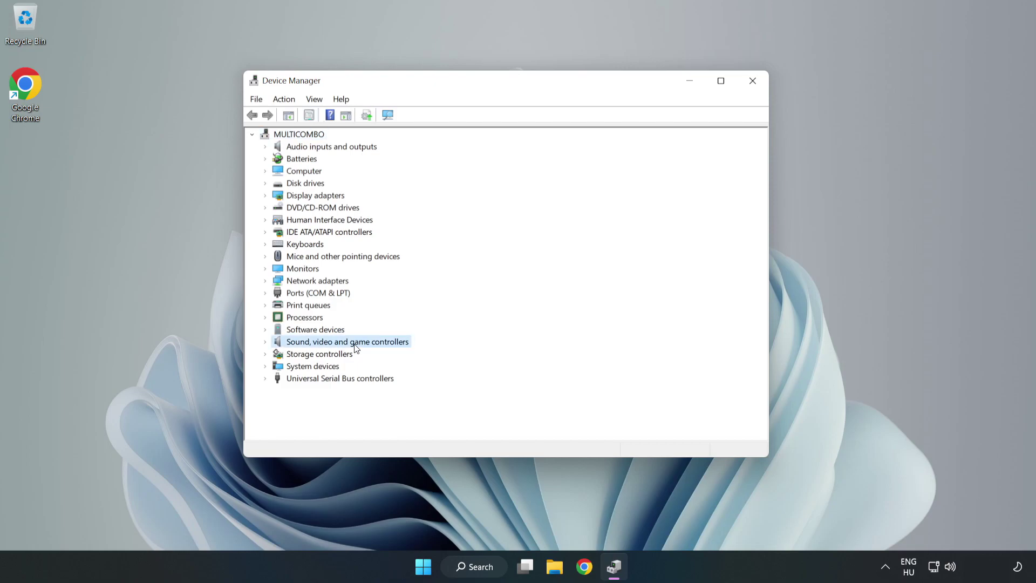
pyautogui.click(265, 342)
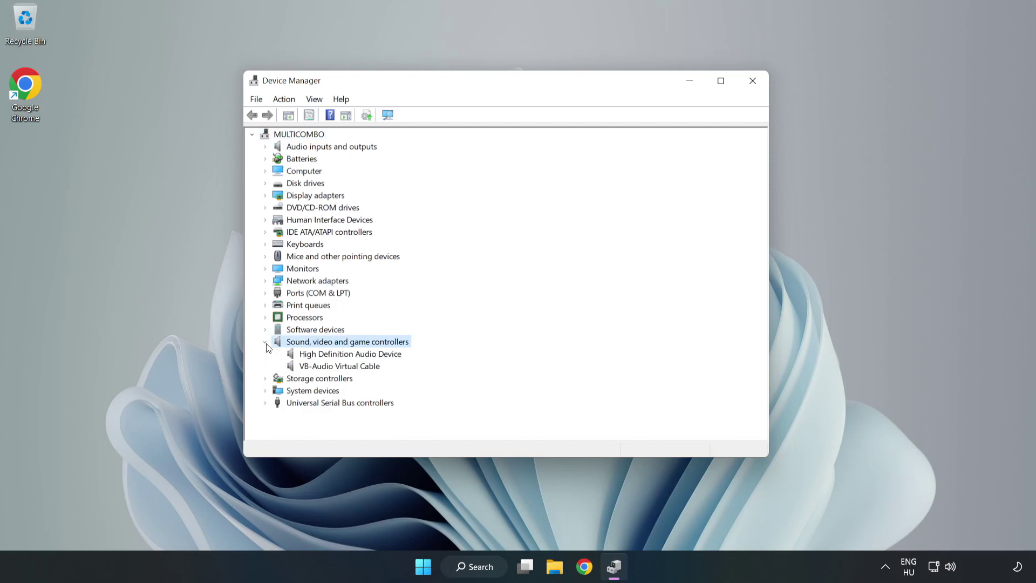
pyautogui.click(319, 355)
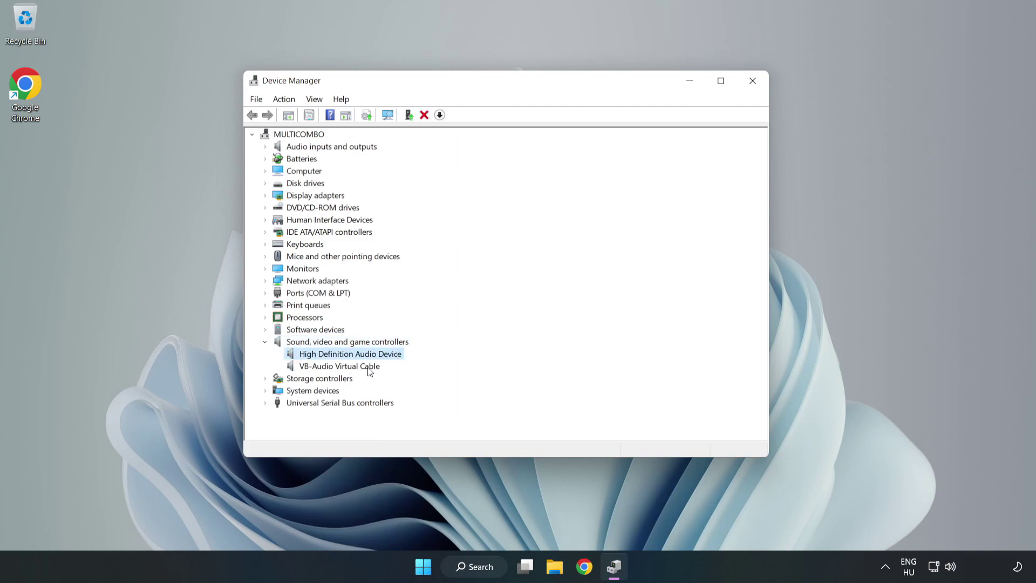
pyautogui.rightClick(384, 355)
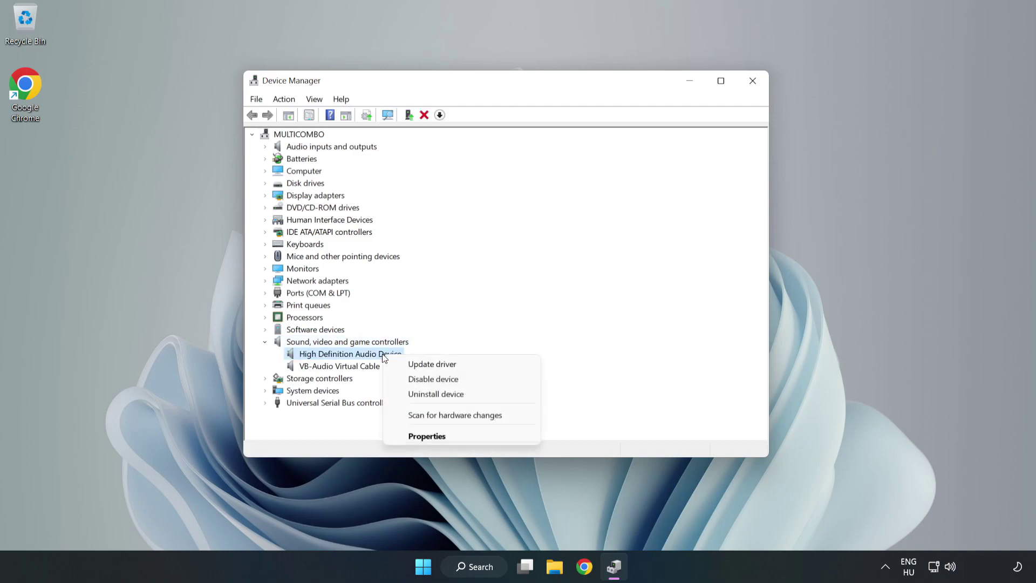
# Reinstall the High Definition Audio Device driver by picking it from the list of drivers on the computer.
pyautogui.click(471, 365)
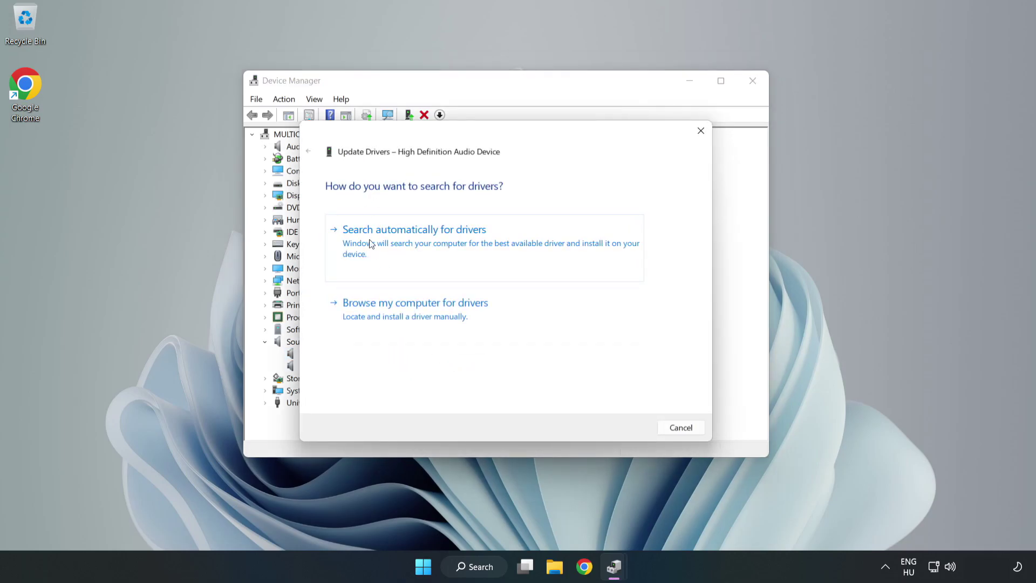
pyautogui.click(451, 317)
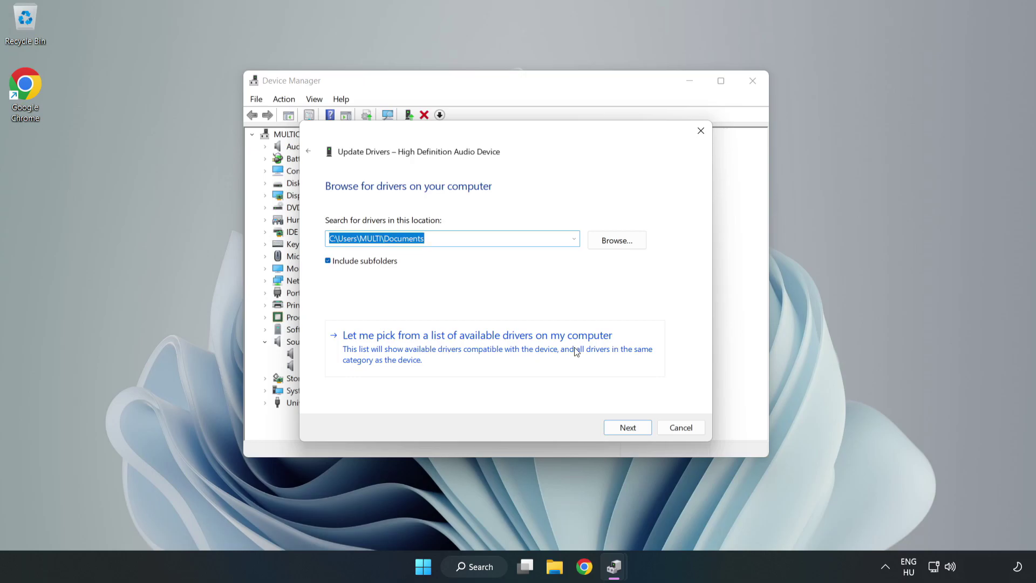
pyautogui.click(540, 354)
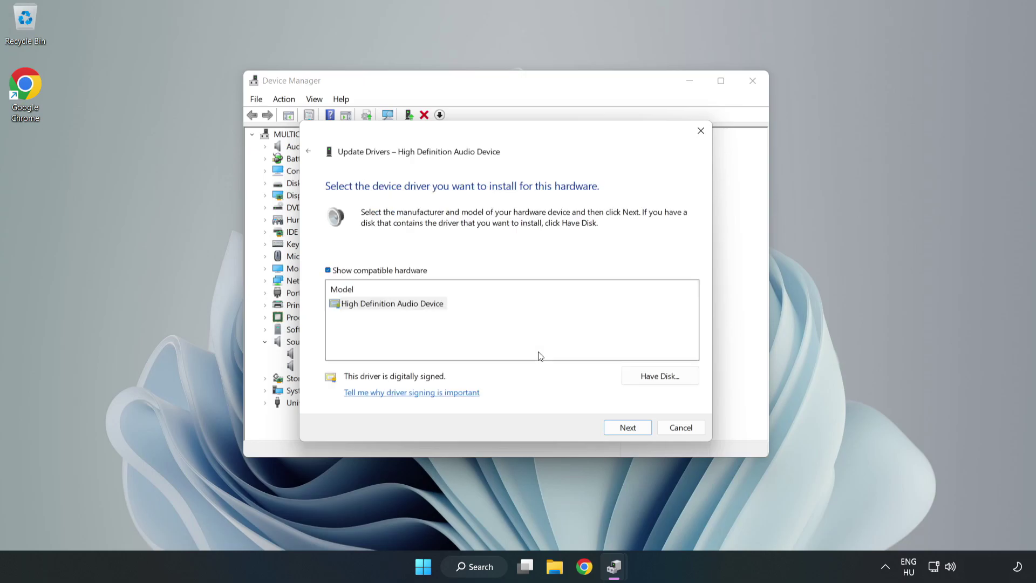
pyautogui.click(348, 304)
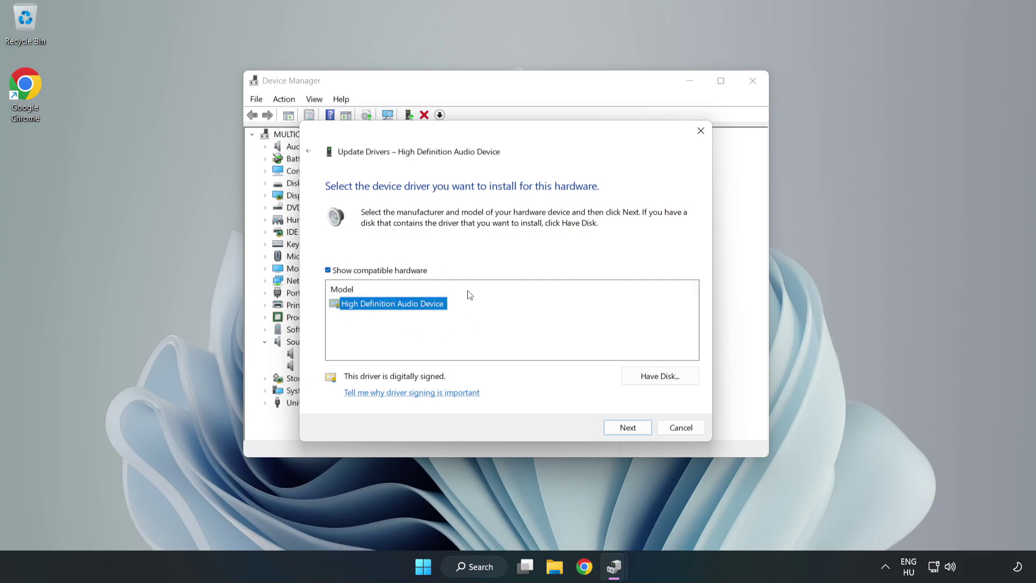
pyautogui.click(628, 429)
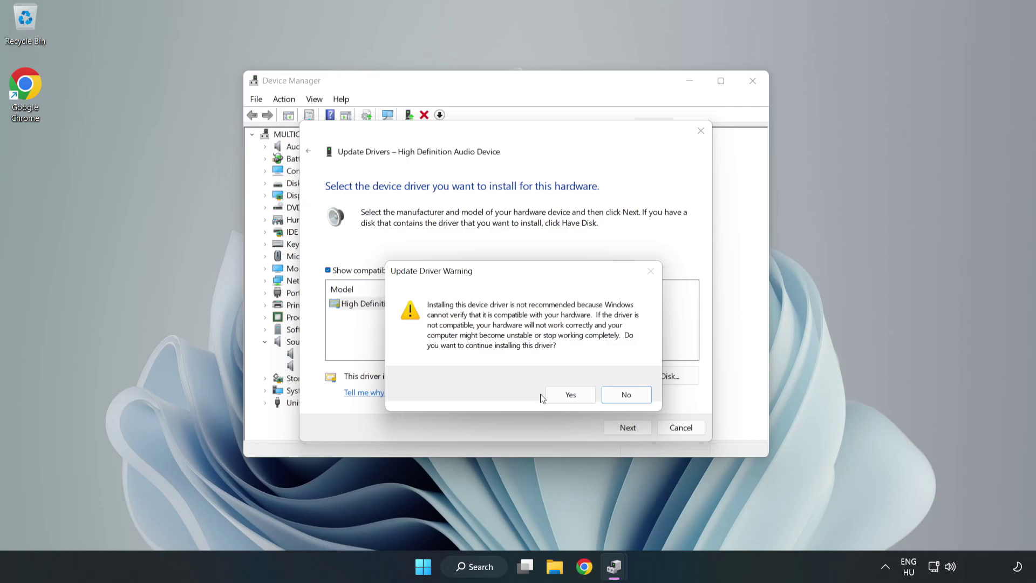
pyautogui.click(571, 395)
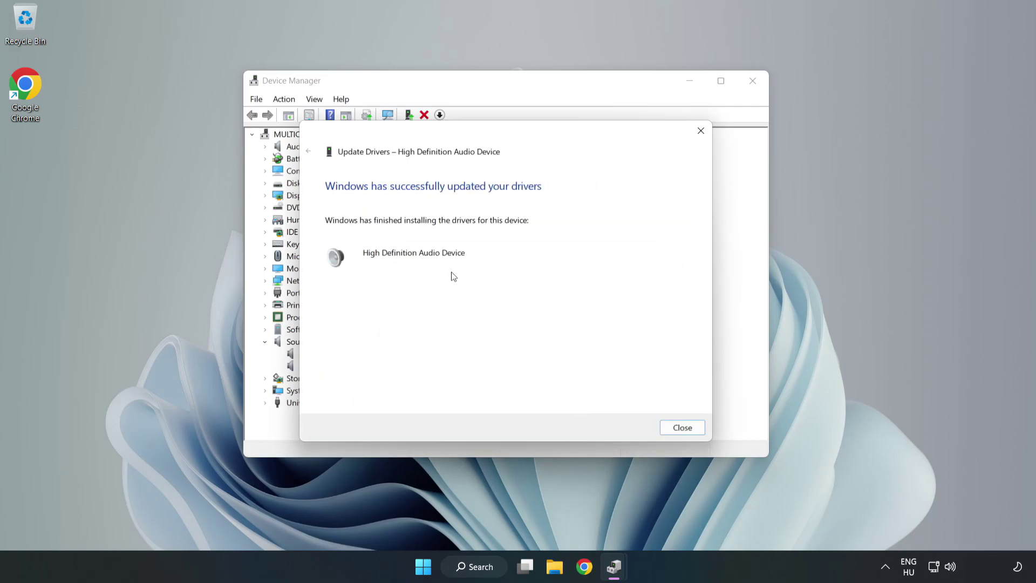
pyautogui.click(681, 428)
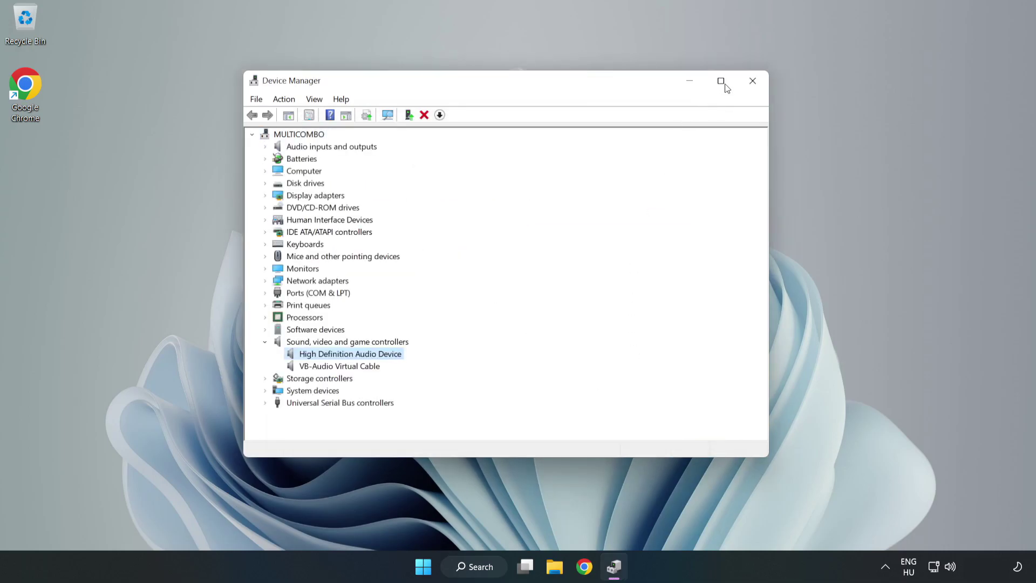
# Close Device Manager and launch Troubleshoot sound problems from the taskbar speaker icon.
pyautogui.click(751, 82)
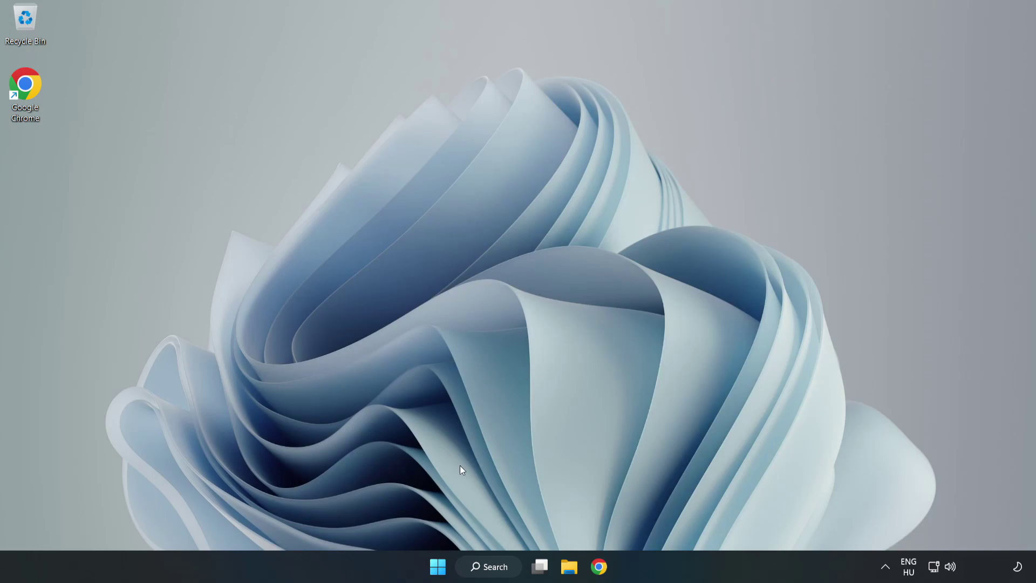
pyautogui.click(438, 566)
pyautogui.rightClick(952, 568)
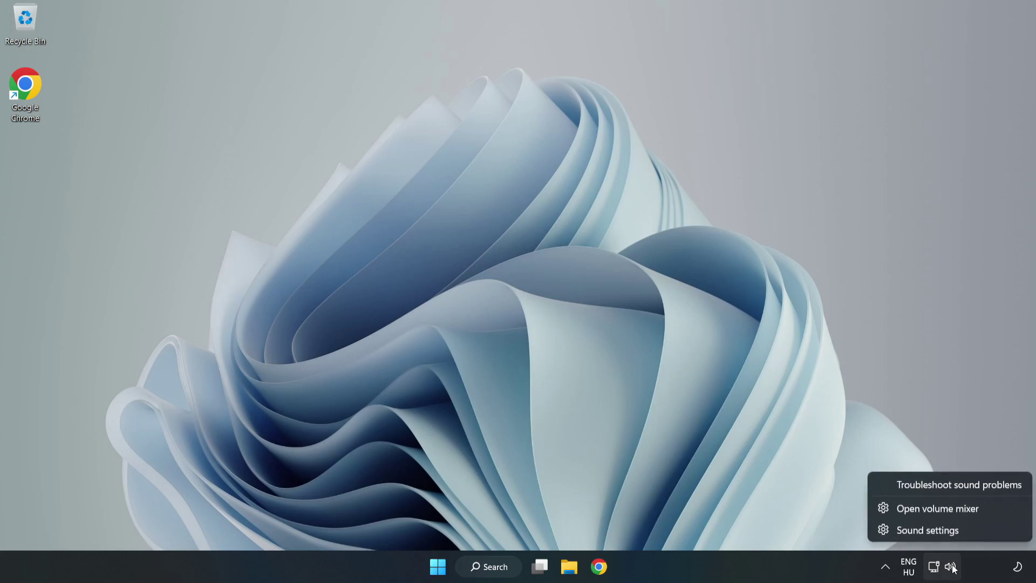
pyautogui.click(935, 484)
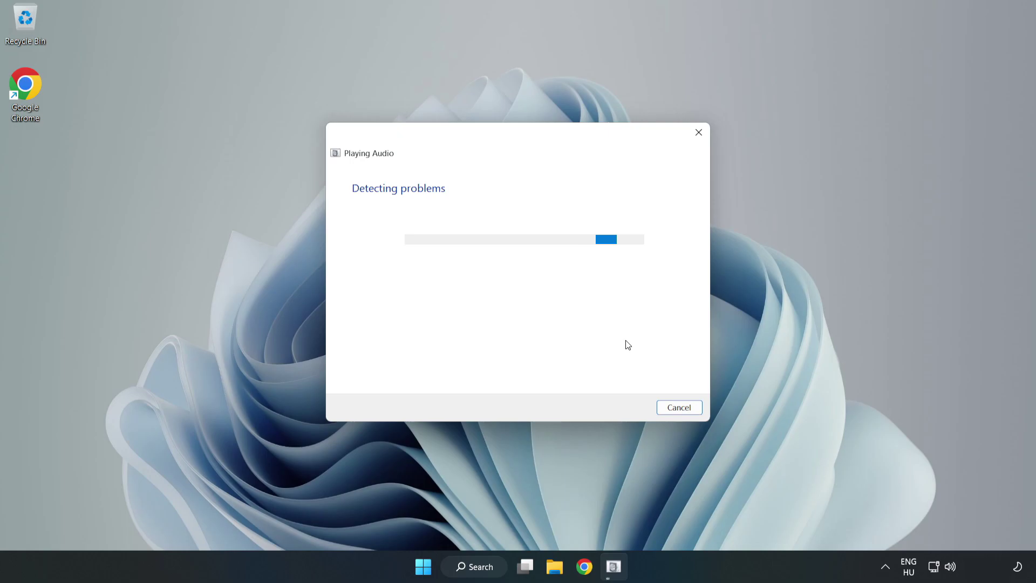